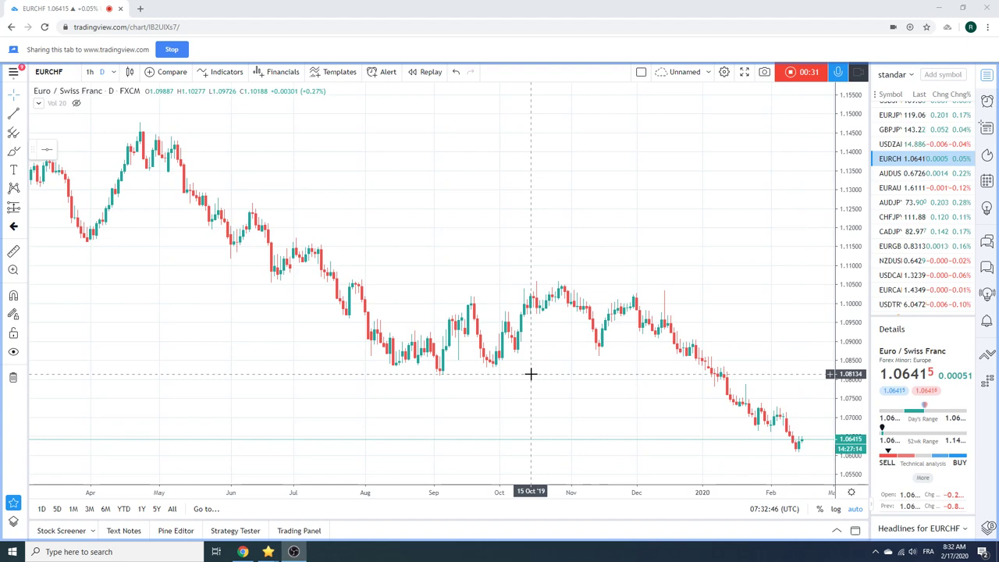
Step: Zoom the EURCHF daily chart in to roughly the last five months, near 1.06422
scroll(548, 343, "up", 3)
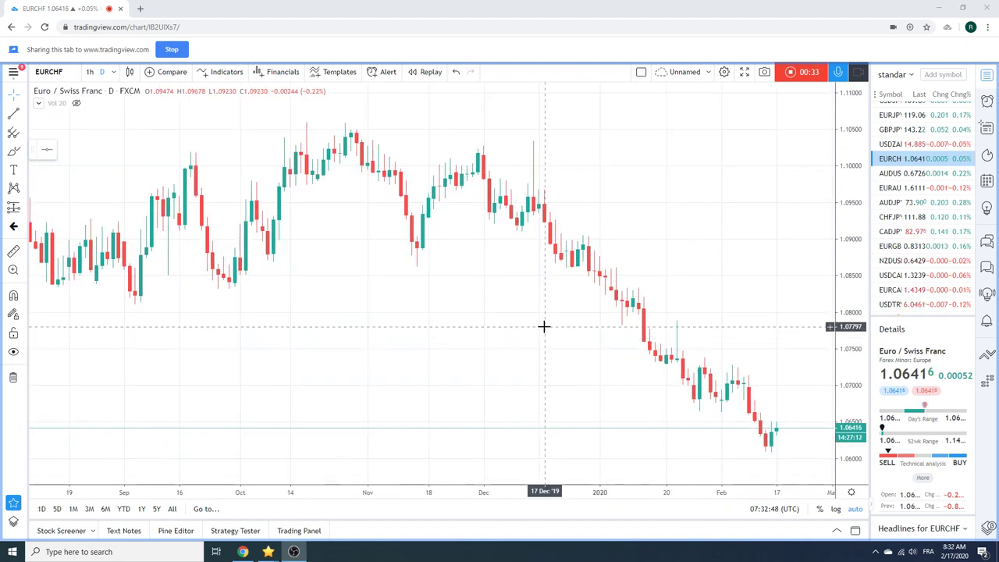
scroll(557, 301, "down", 3)
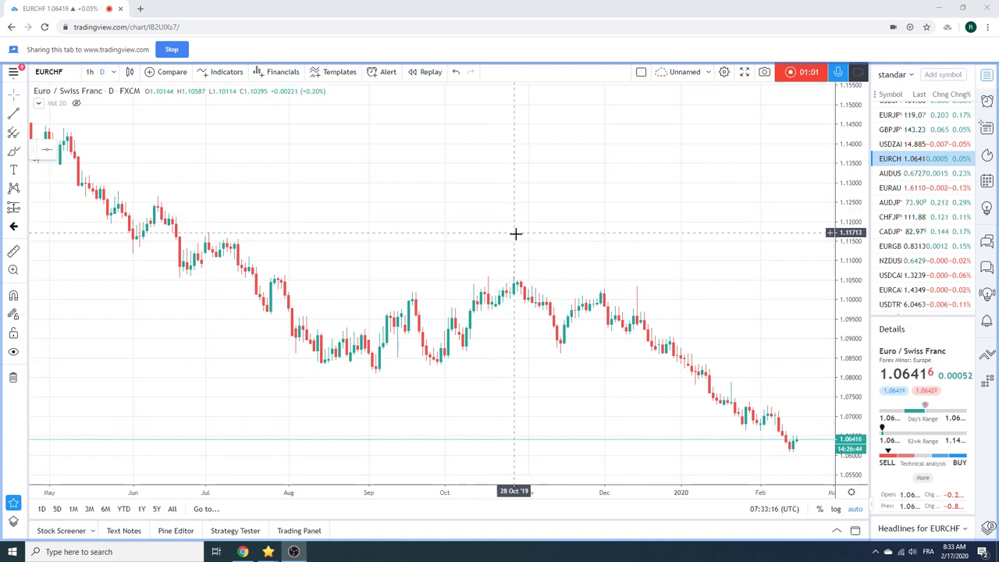
scroll(511, 243, "up", 2)
scroll(510, 242, "down", 3)
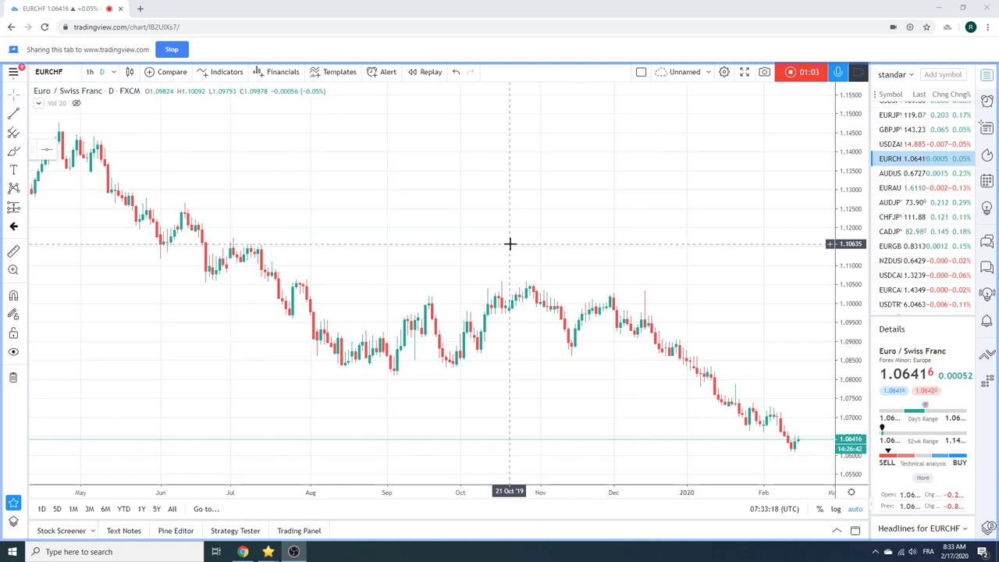
scroll(510, 243, "up", 2)
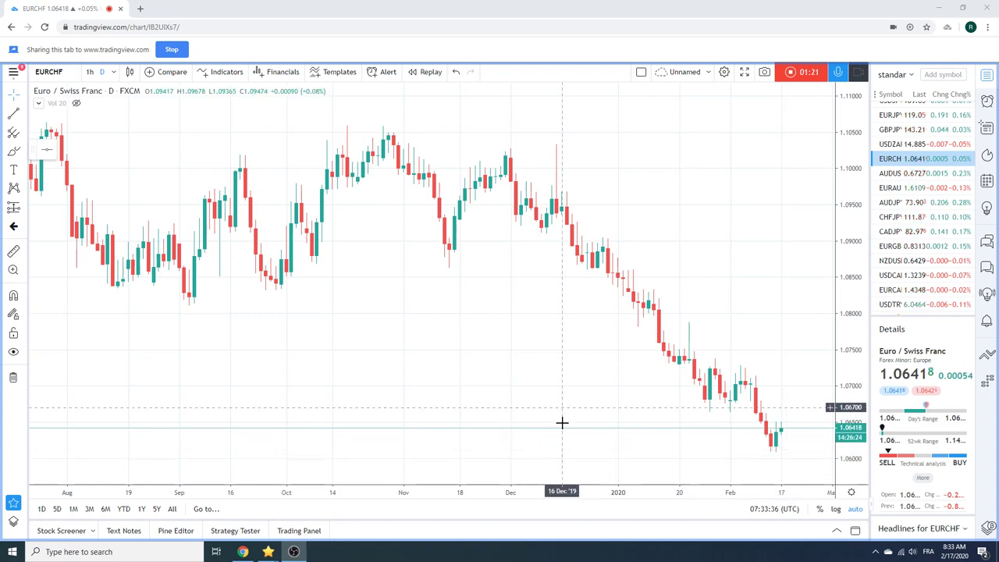
scroll(586, 388, "down", 3)
scroll(572, 374, "up", 5)
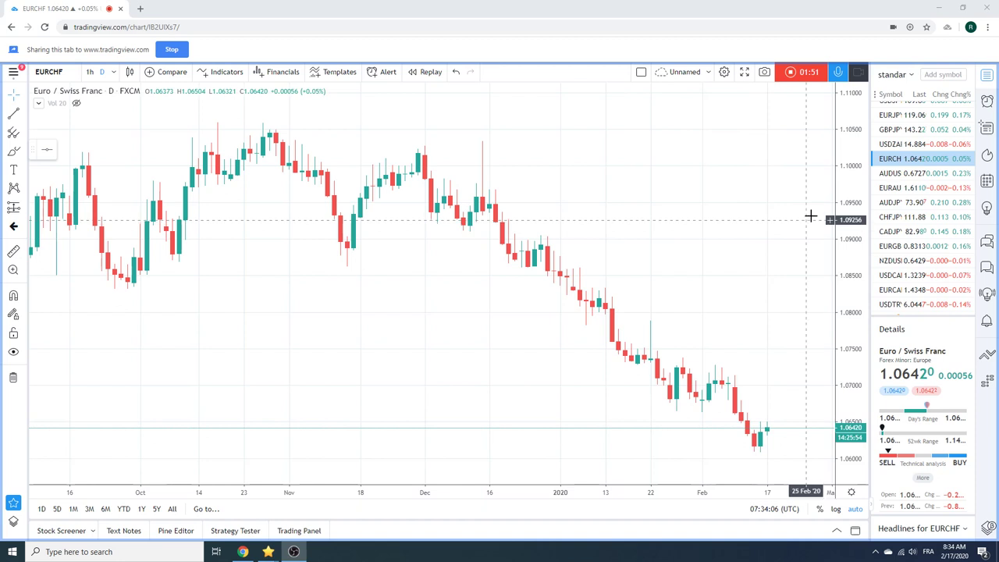
scroll(917, 218, "down", 3)
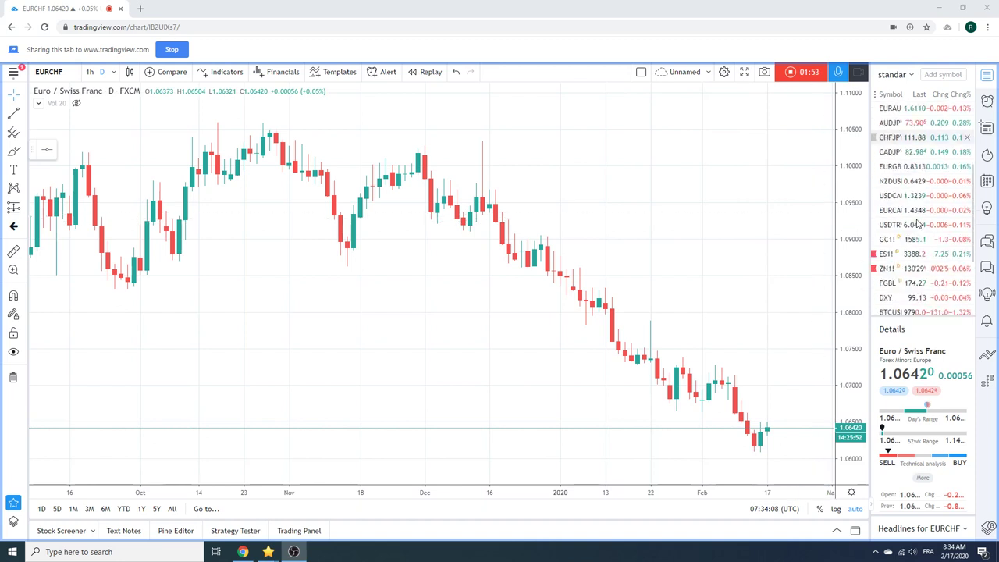
scroll(918, 224, "up", 5)
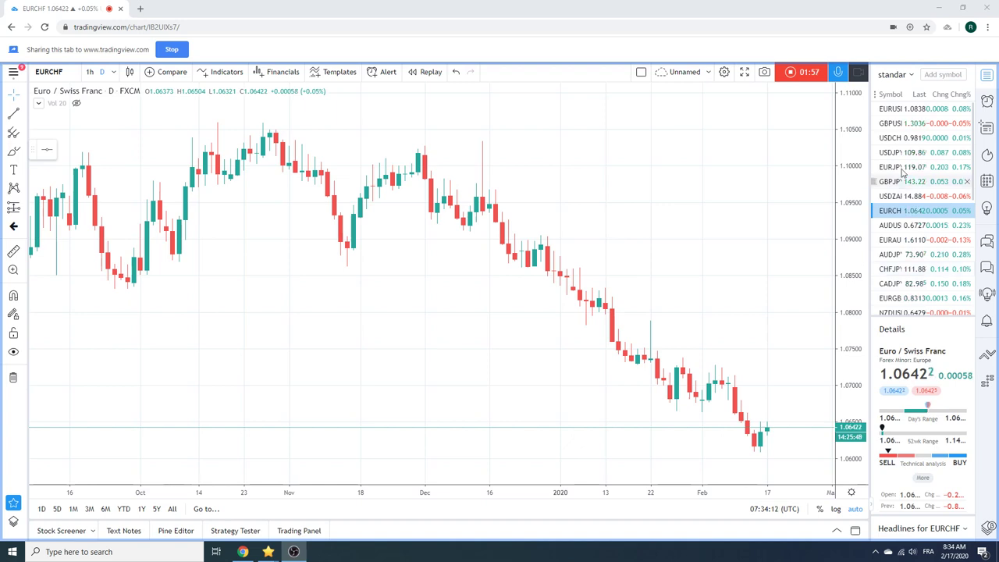
Step: Load EURUSD and zoom out to several years of daily candles, price at 1.08382
left_click(888, 111)
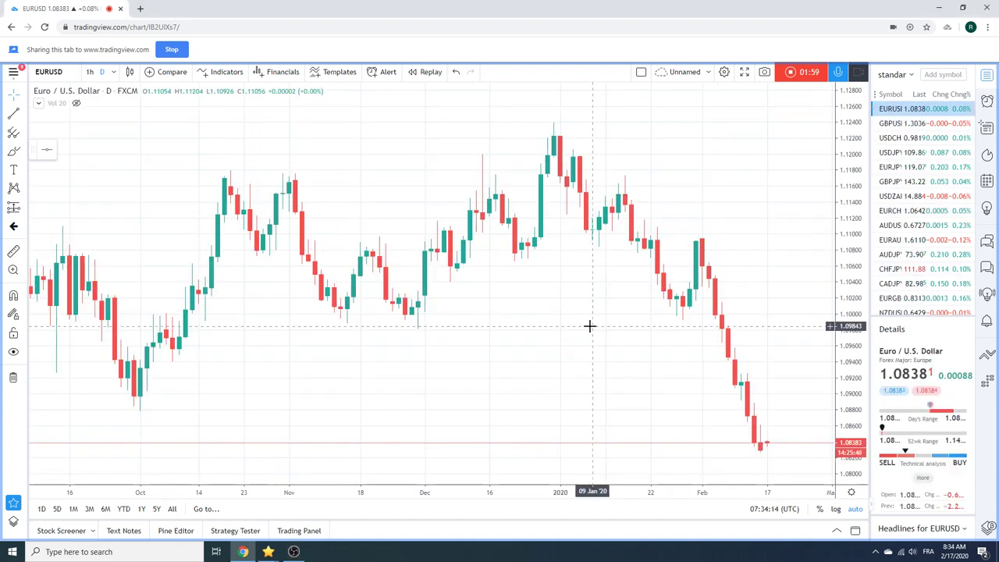
scroll(600, 312, "up", 2)
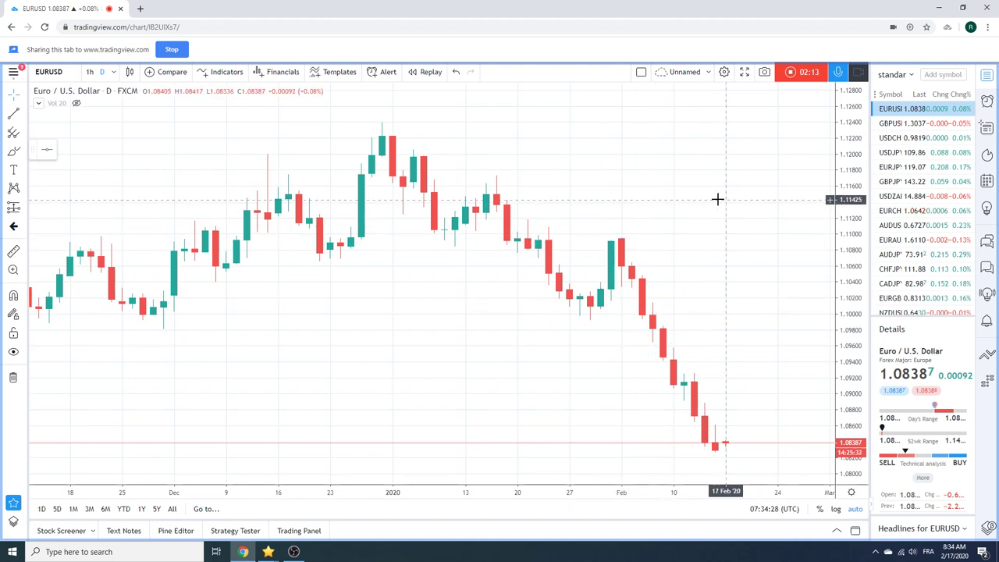
scroll(718, 198, "down", 5)
scroll(704, 188, "up", 3)
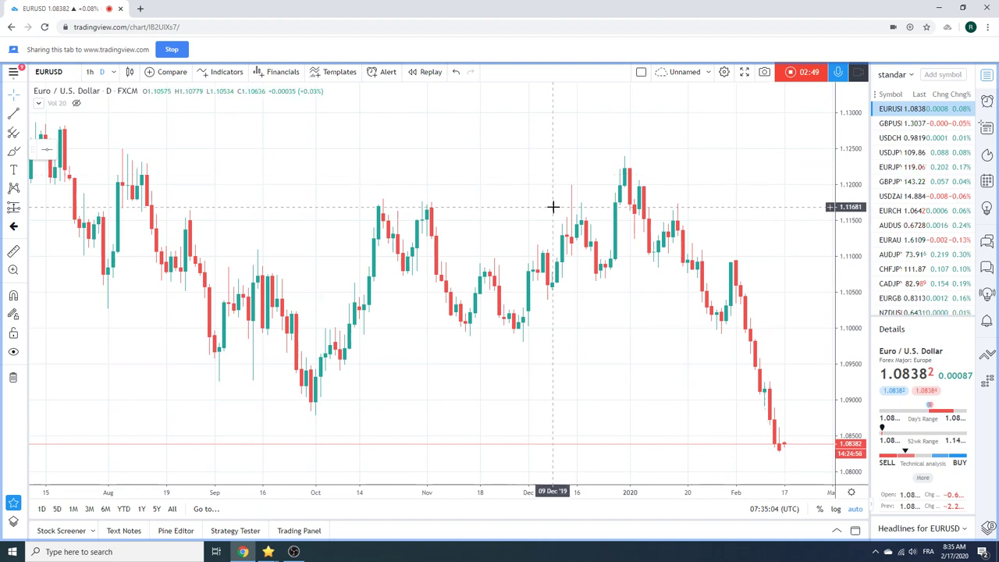
scroll(546, 201, "down", 5)
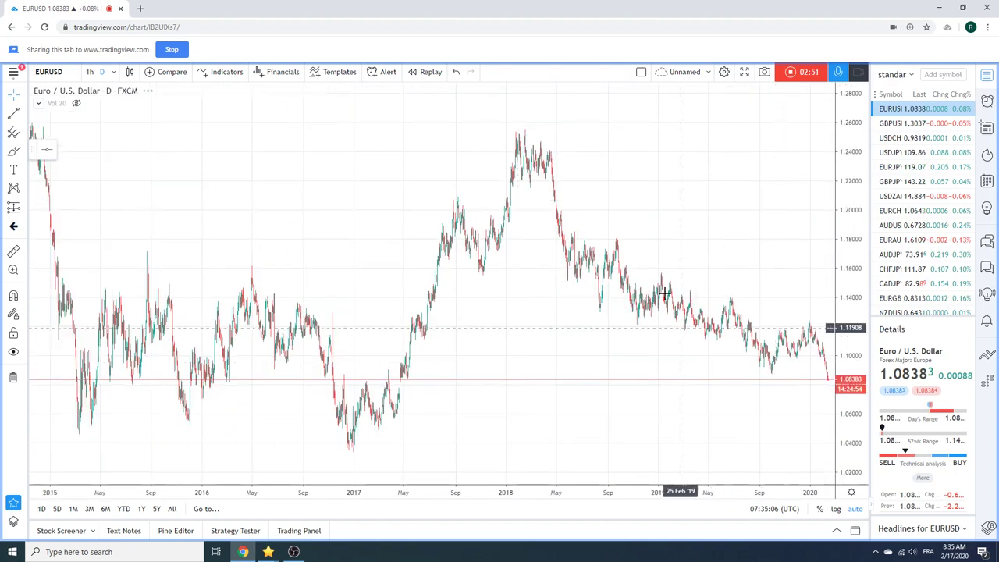
scroll(534, 261, "up", 5)
scroll(534, 261, "up", 1)
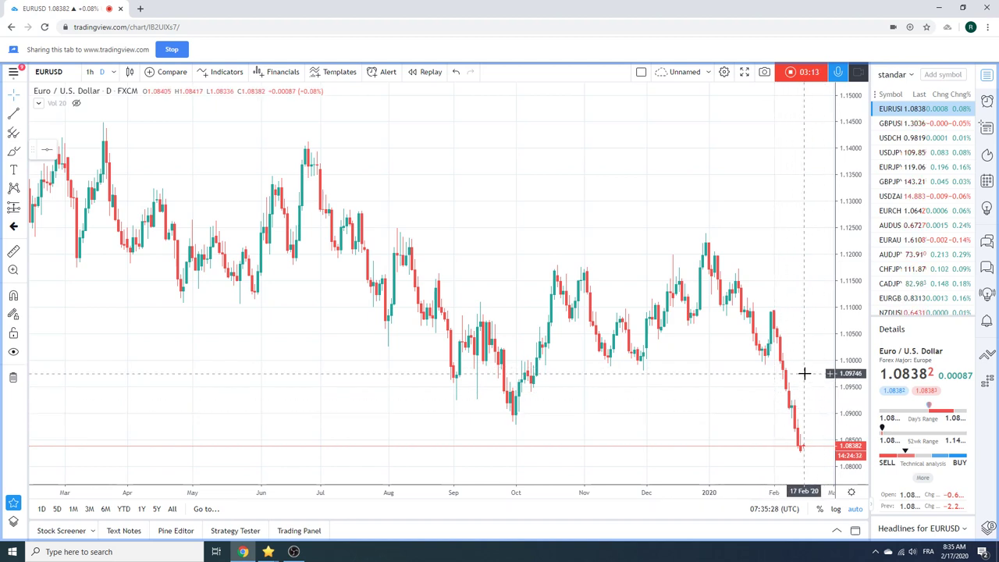
scroll(769, 248, "up", 1)
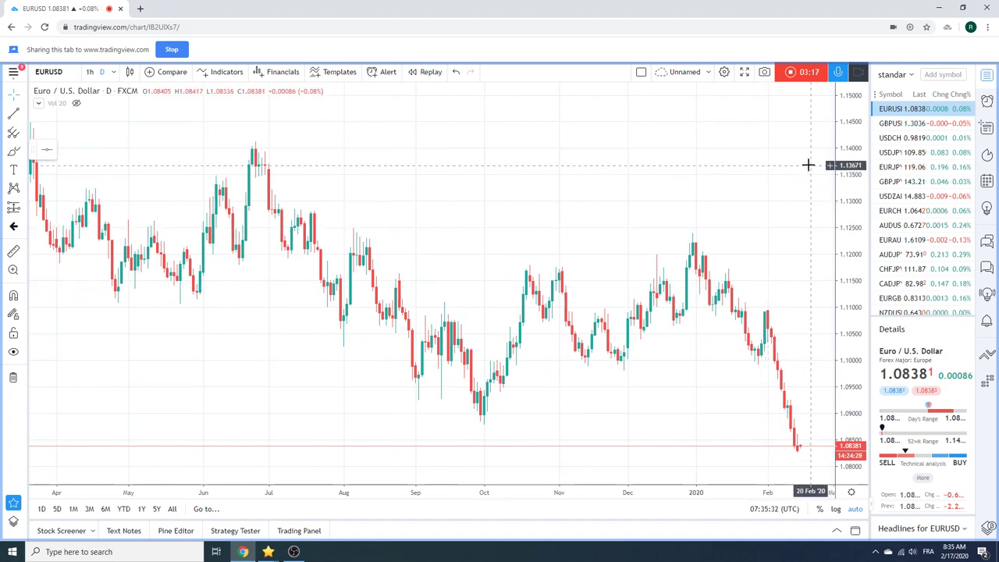
scroll(774, 203, "down", 2)
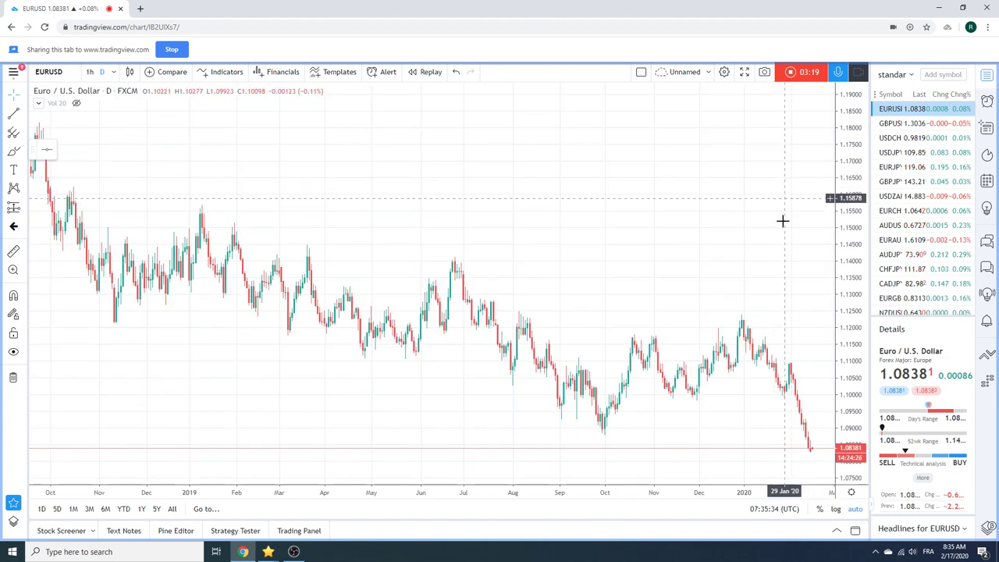
scroll(711, 250, "down", 5)
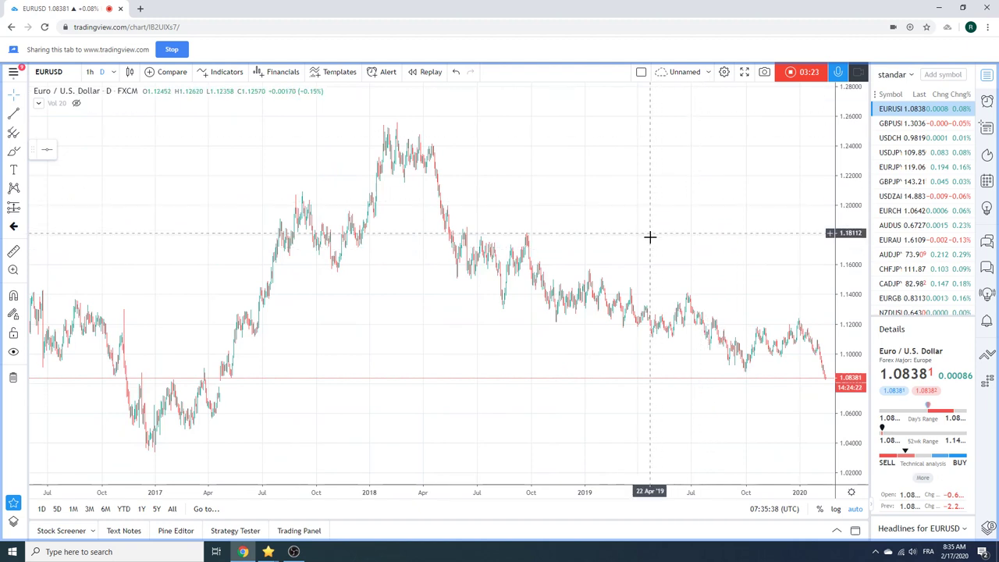
Step: Switch EURUSD to the 1-month interval and zoom to about 2012–2020
left_click(113, 71)
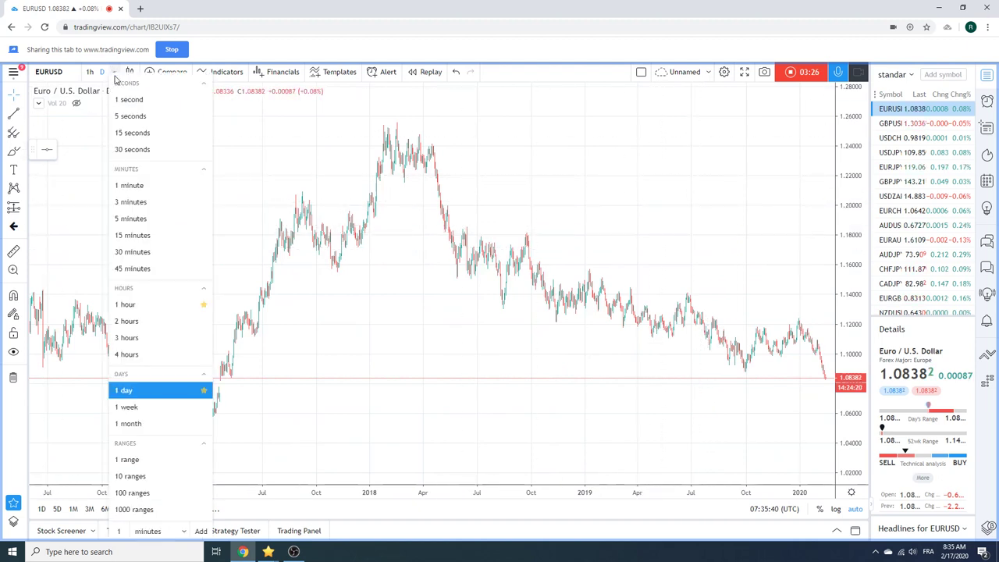
left_click(174, 423)
scroll(421, 290, "up", 5)
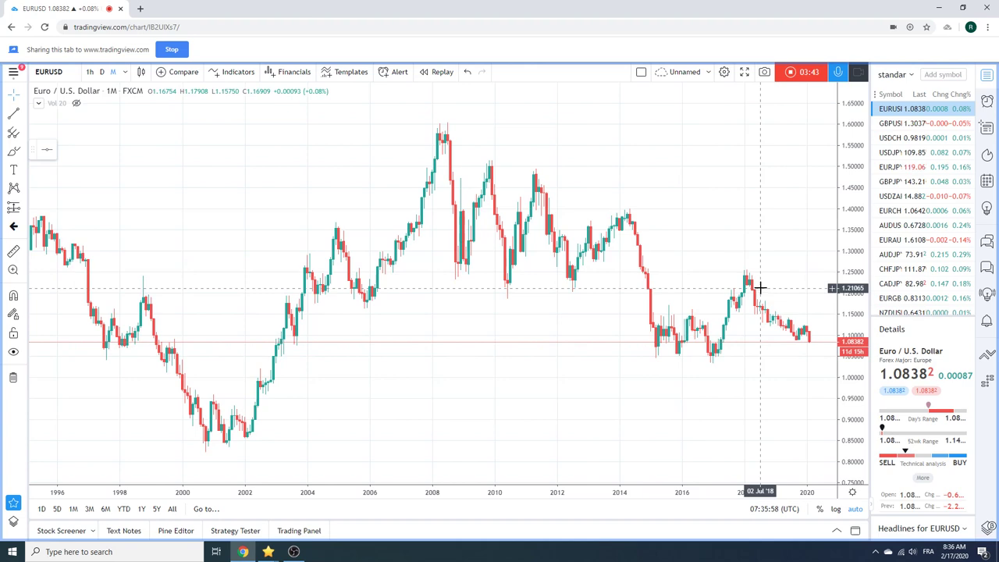
scroll(702, 266, "up", 5)
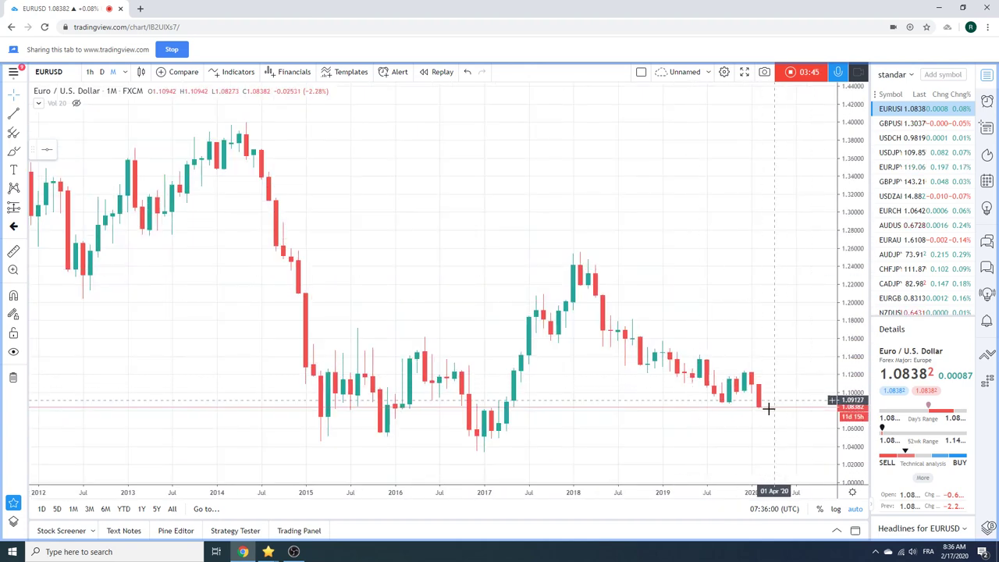
Step: Return EURUSD to the 1D interval, zoomed to about October 2019 through mid-February 2020
left_click(102, 71)
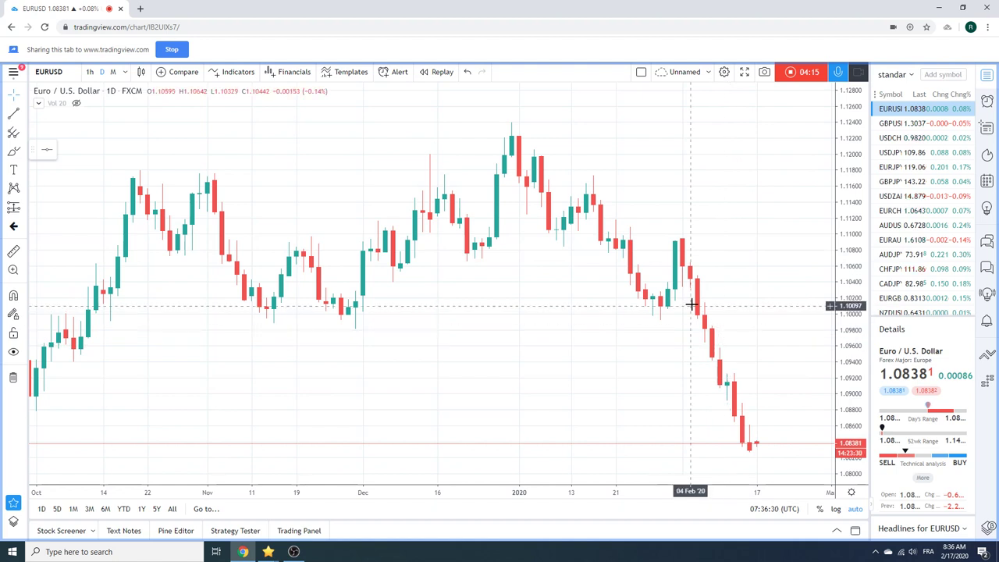
scroll(642, 220, "up", 3)
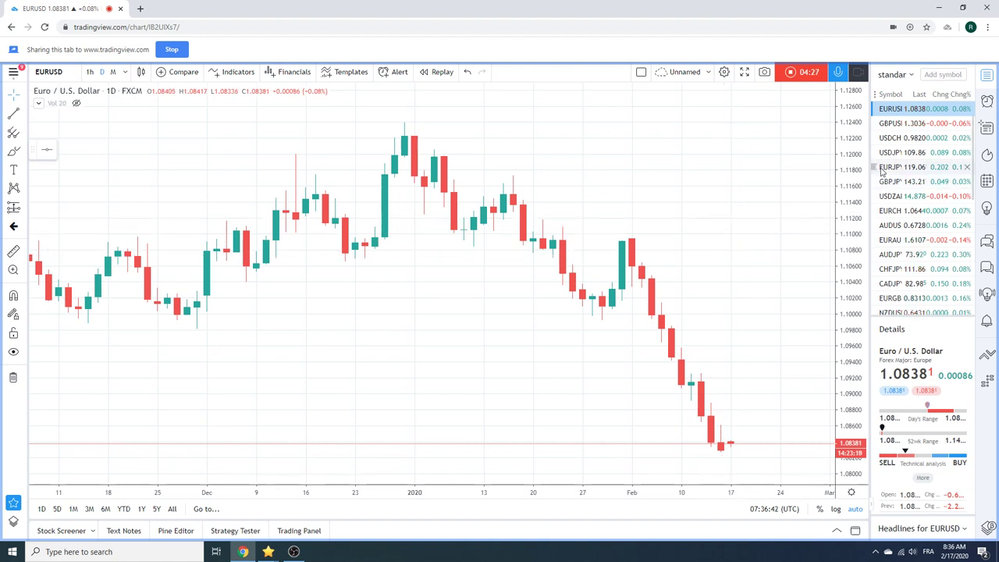
Step: Load the GBPUSD daily chart from the watchlist
left_click(890, 124)
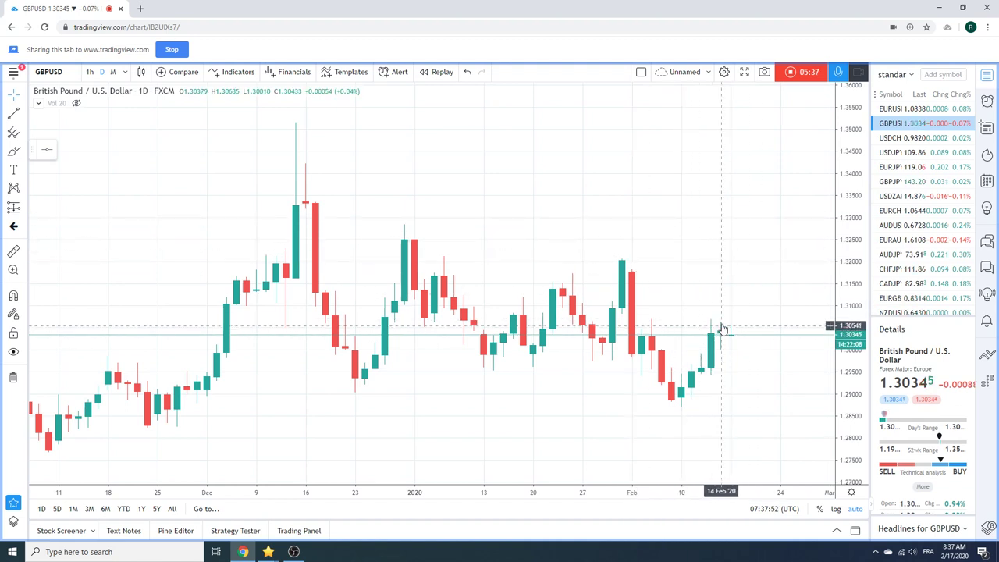
Step: Load the USDJPY daily chart from the watchlist
left_click(890, 153)
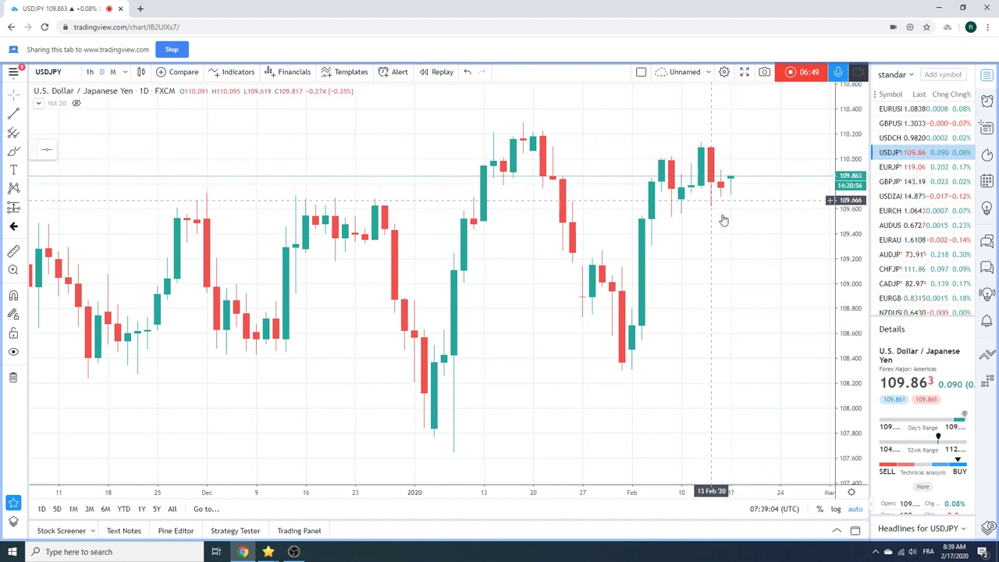
Step: Zoom the USDJPY daily chart to span roughly June 2019 to February 2020
scroll(742, 206, "down", 4)
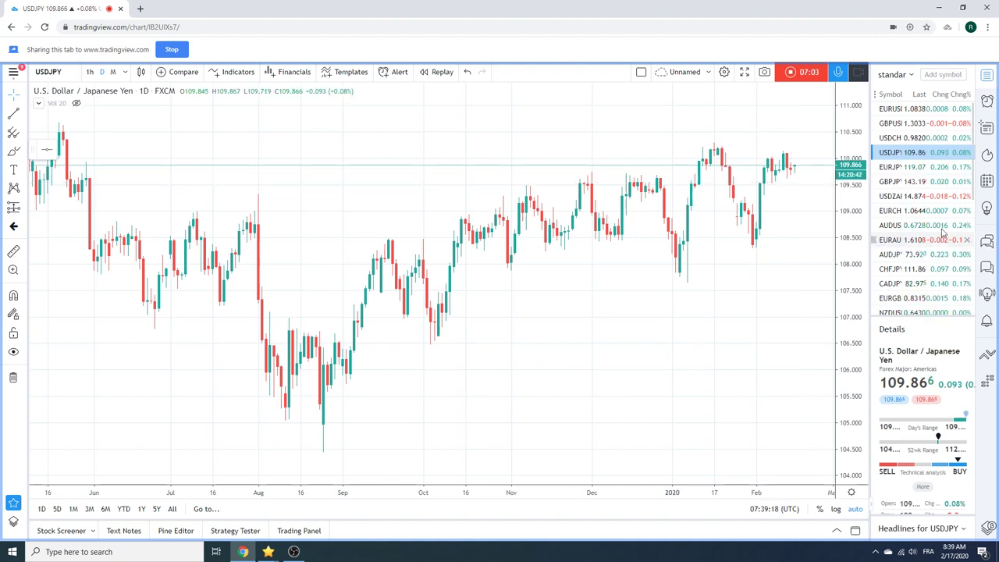
Step: Load USDZAR and zoom to late November 2019 through mid-February 2020
left_click(882, 197)
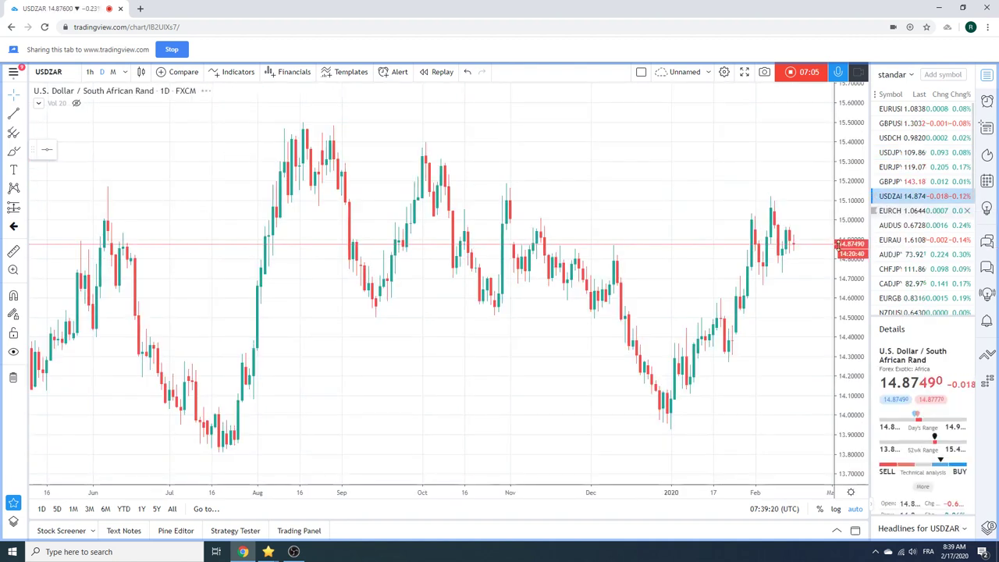
scroll(632, 323, "up", 5)
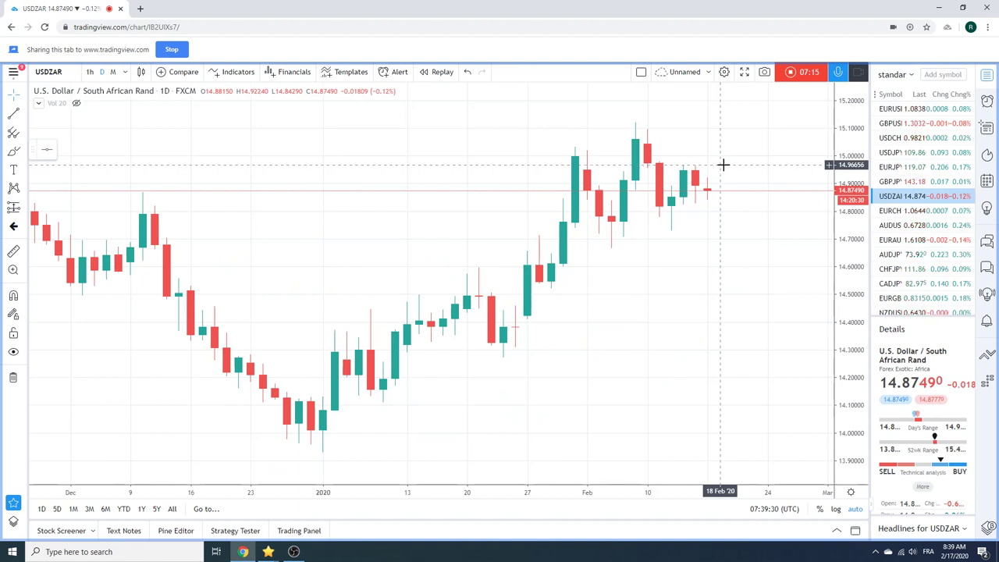
scroll(722, 165, "down", 3)
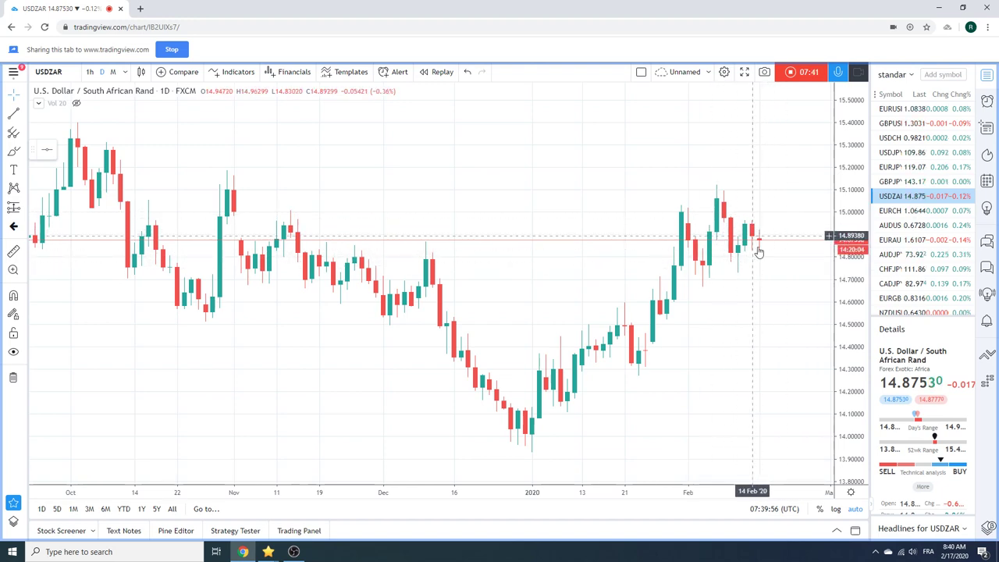
scroll(706, 238, "up", 3)
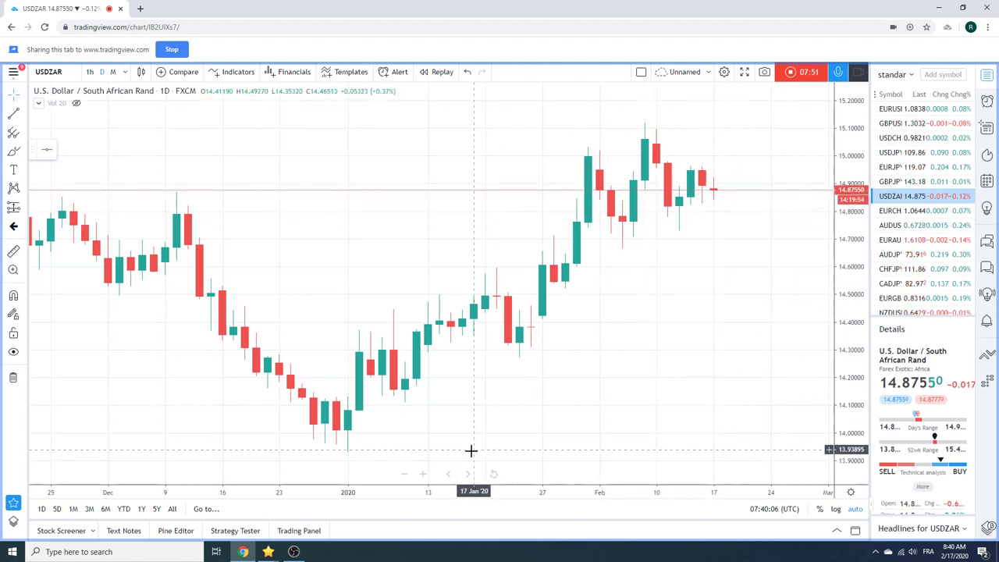
Step: Draw an Extended trendline on USDZAR through the 23 Jan and 7 Jan 2020 lows
left_click(24, 115)
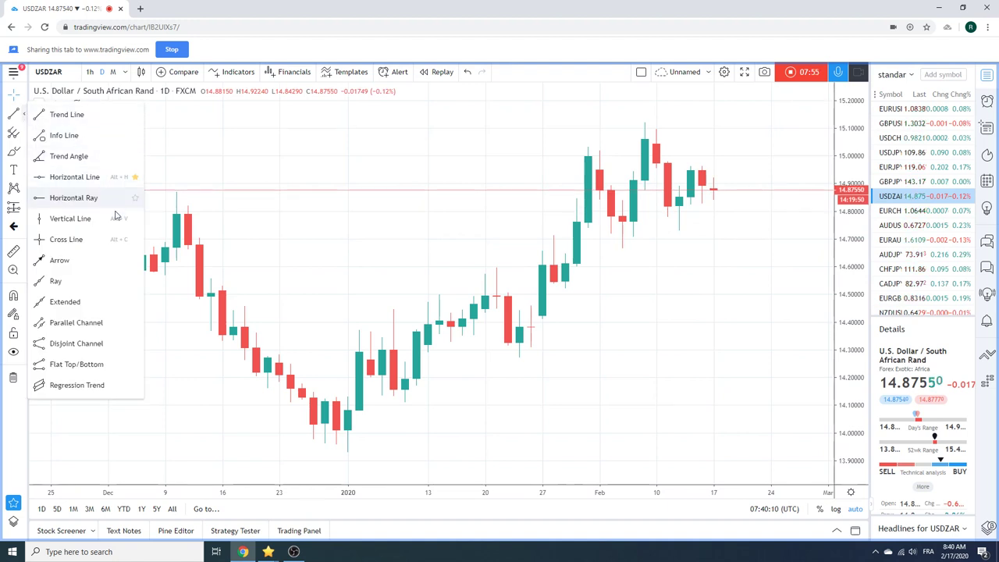
left_click(125, 302)
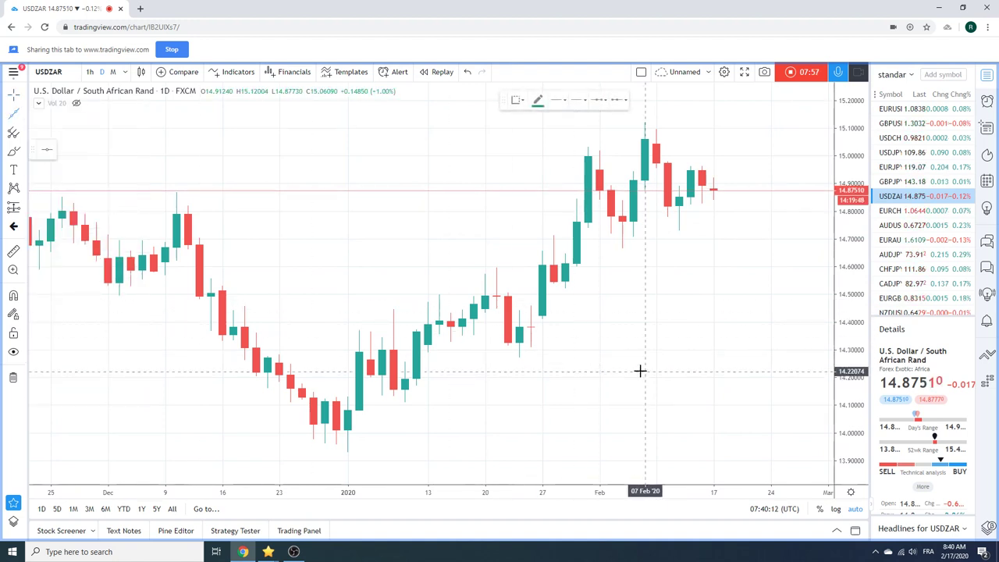
left_click(519, 359)
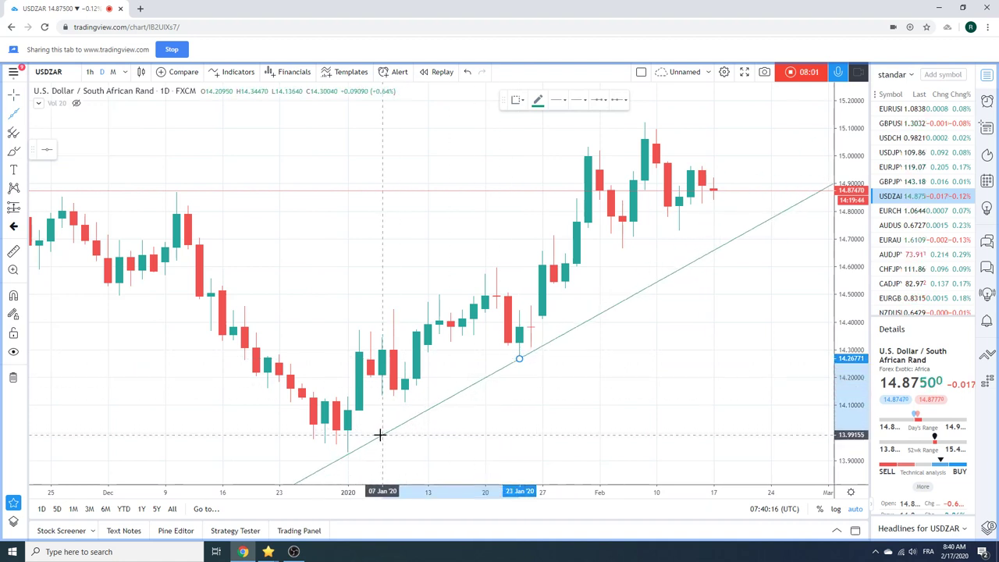
left_click(380, 434)
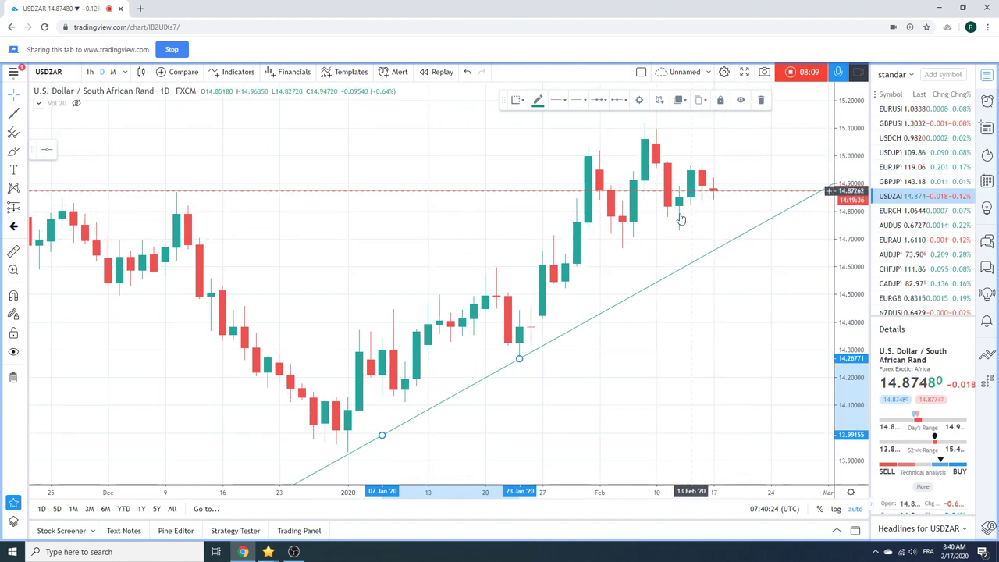
scroll(781, 261, "down", 2)
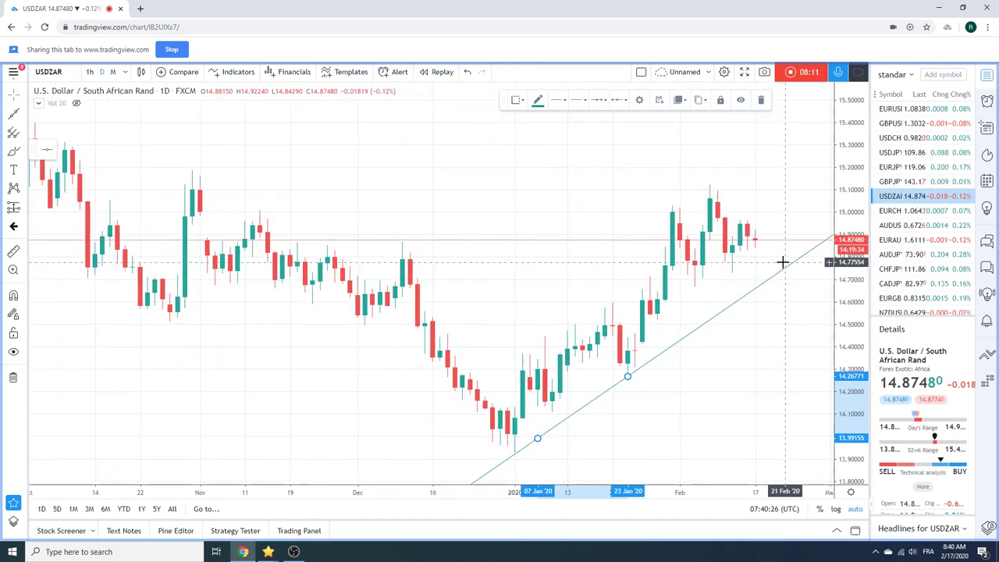
scroll(958, 271, "down", 3)
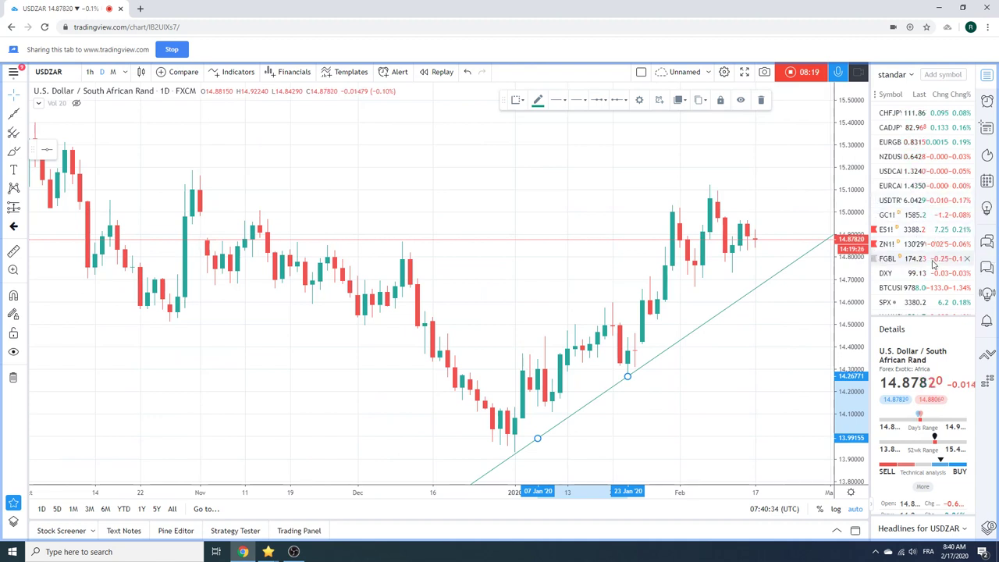
Step: Load ES1! (S&P 500 E-mini Futures) and zoom in on recent weeks near 3388.00
left_click(921, 230)
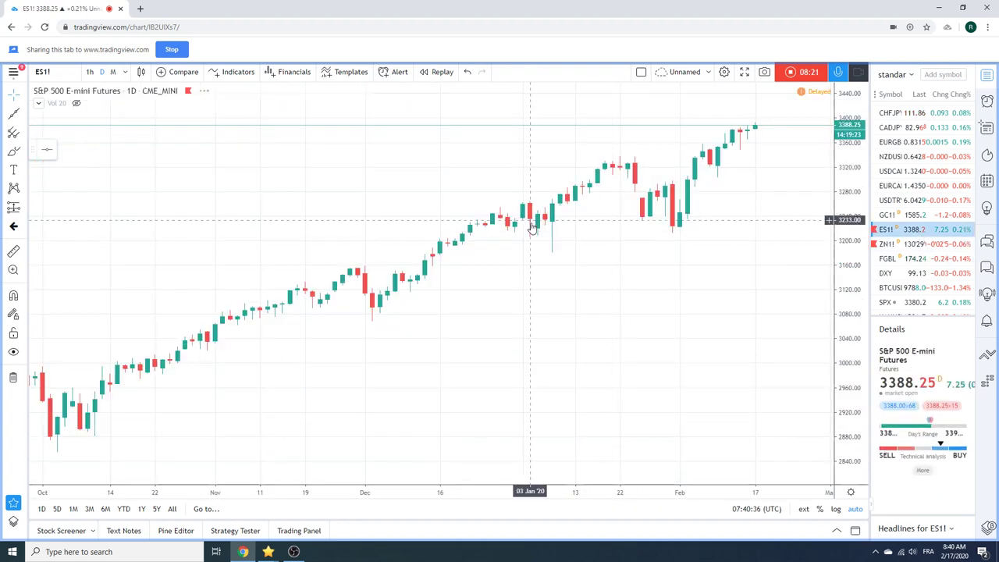
scroll(546, 234, "up", 5)
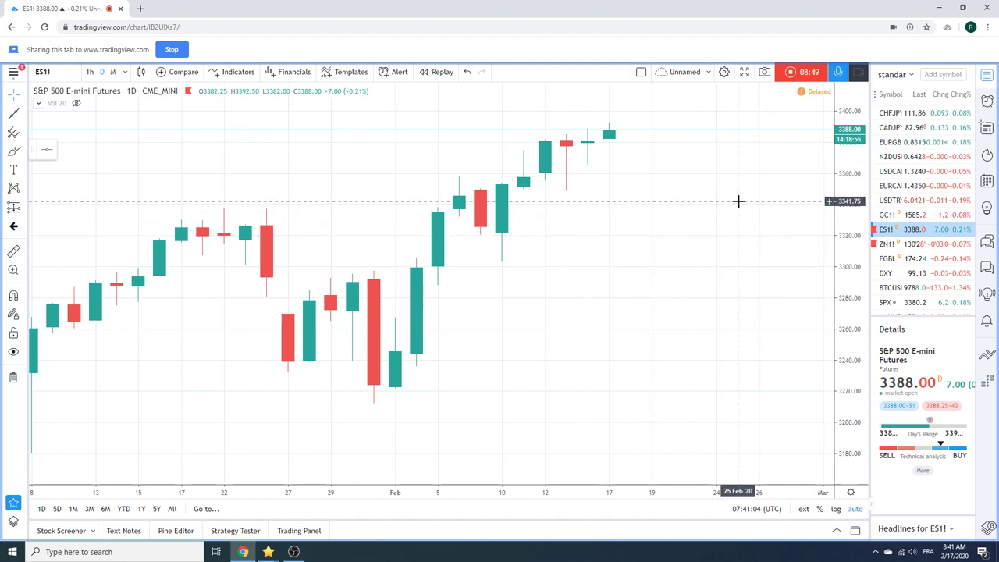
scroll(905, 201, "up", 2)
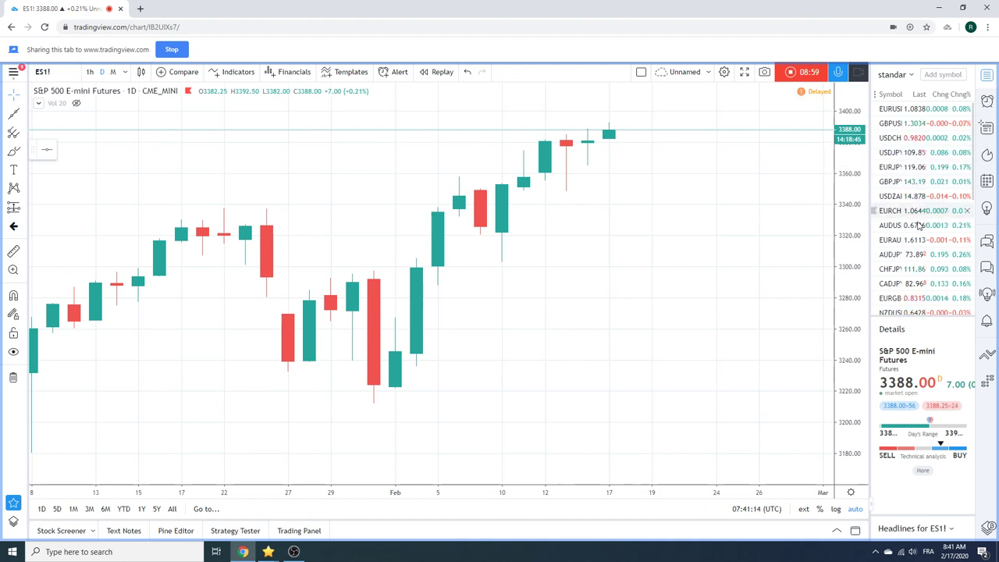
Step: Review the zoomed-out USDCHF daily chart, then return to EURCHF at 1.06437
left_click(907, 139)
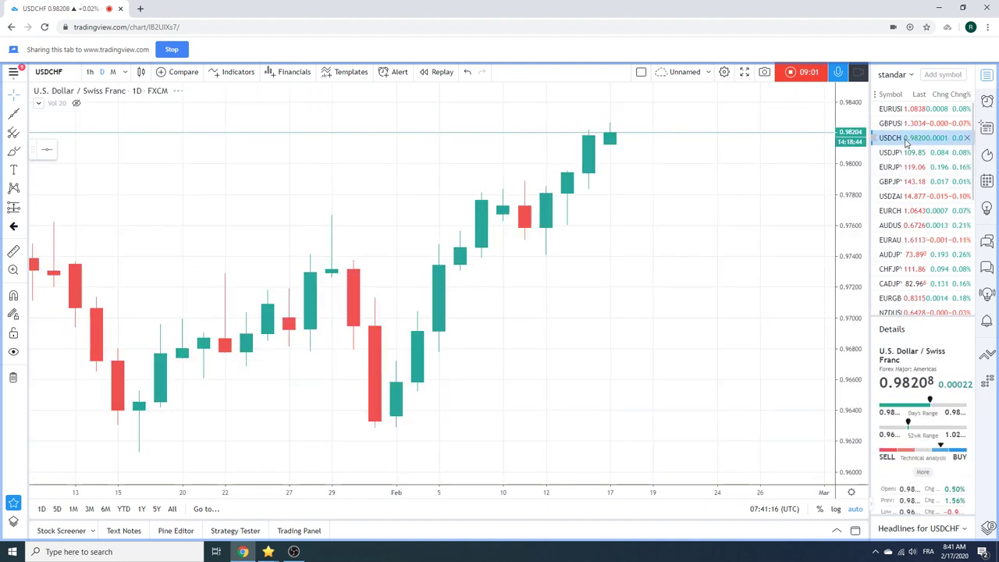
scroll(593, 287, "down", 5)
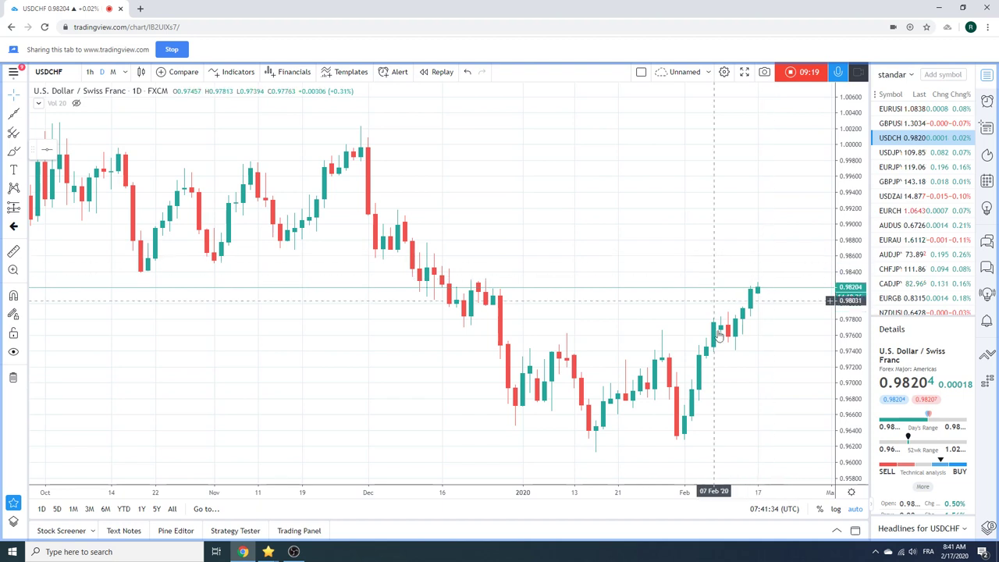
left_click(901, 211)
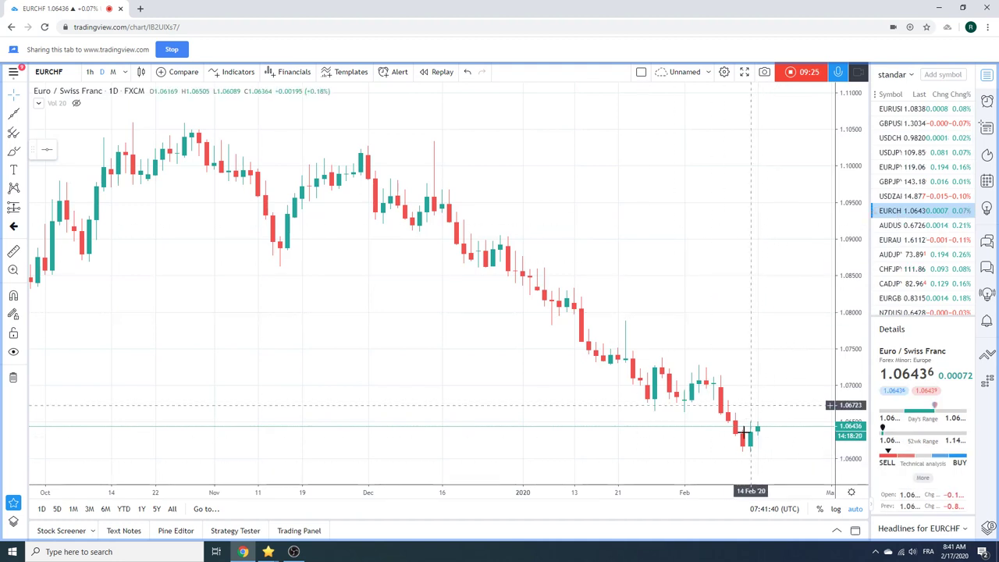
scroll(924, 229, "down", 4)
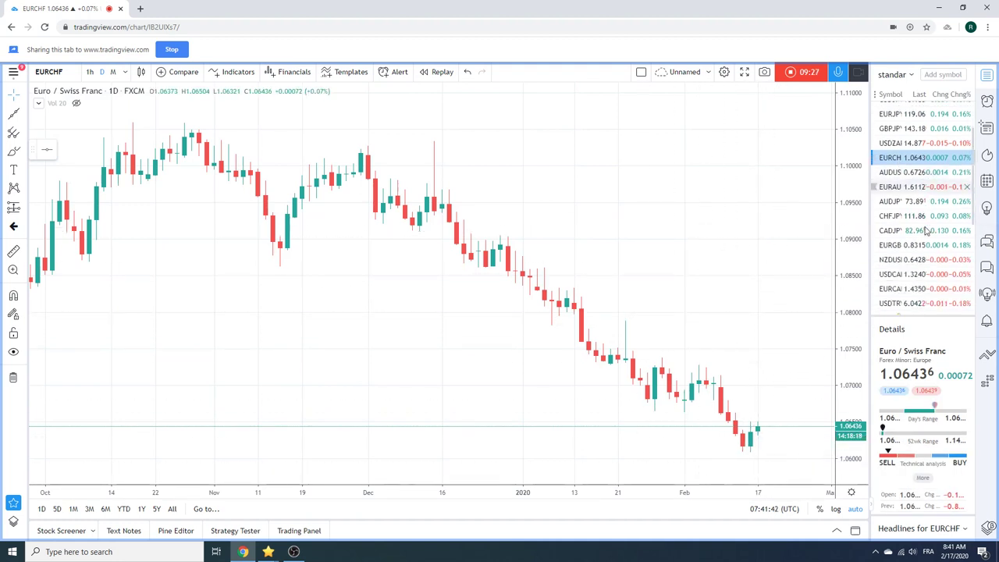
scroll(925, 228, "up", 4)
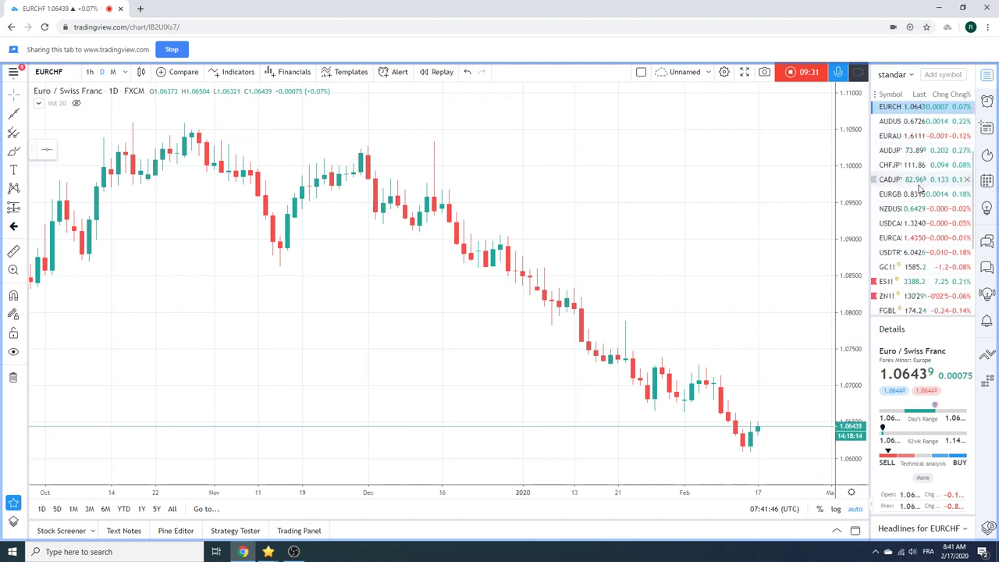
Step: Switch to the USDTRY daily chart and zoom out the time axis back to July
left_click(903, 254)
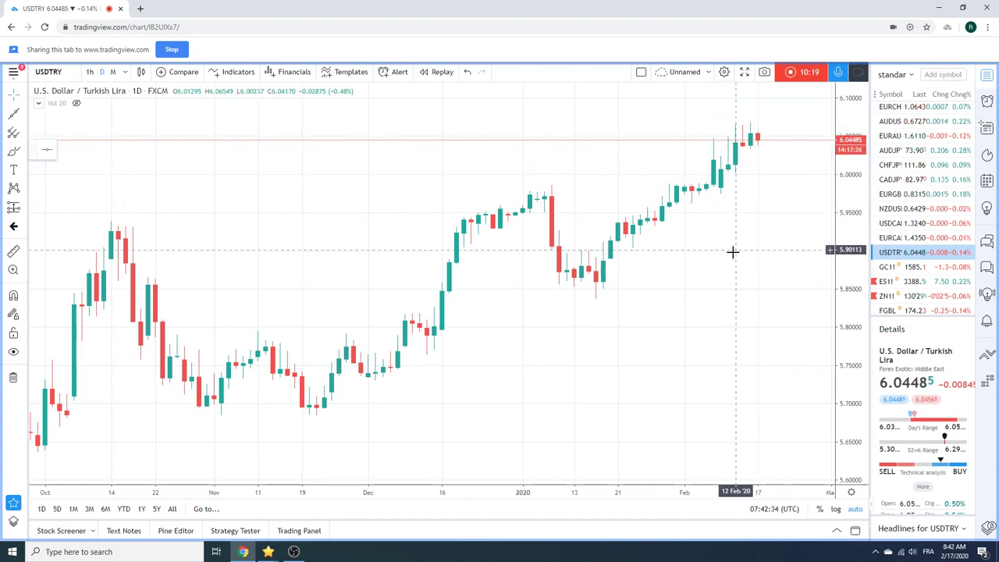
scroll(753, 281, "up", 3)
scroll(755, 287, "down", 3)
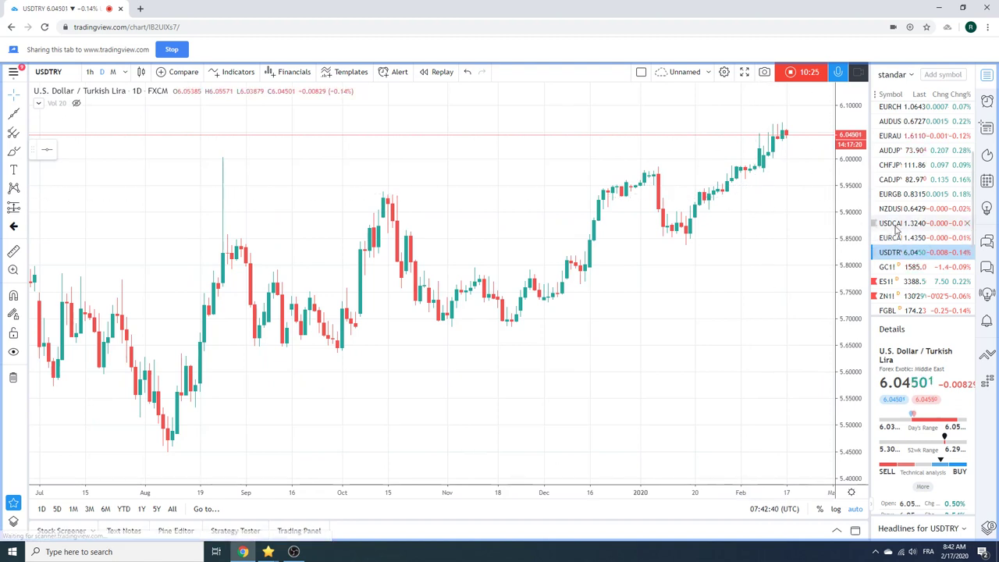
scroll(922, 222, "up", 3)
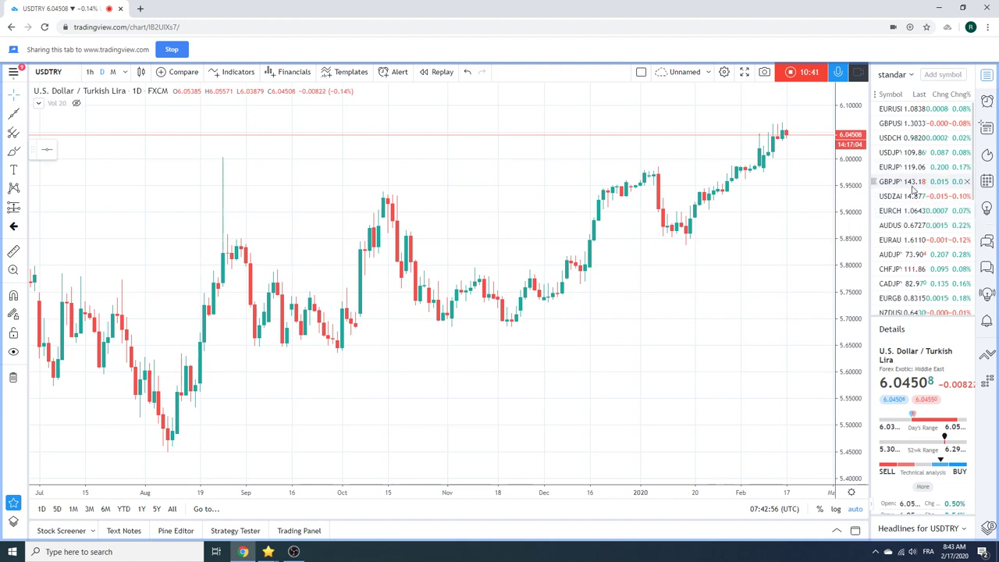
Step: Show the EURUSD daily candles from the watchlist, priced at 1.08381
left_click(909, 113)
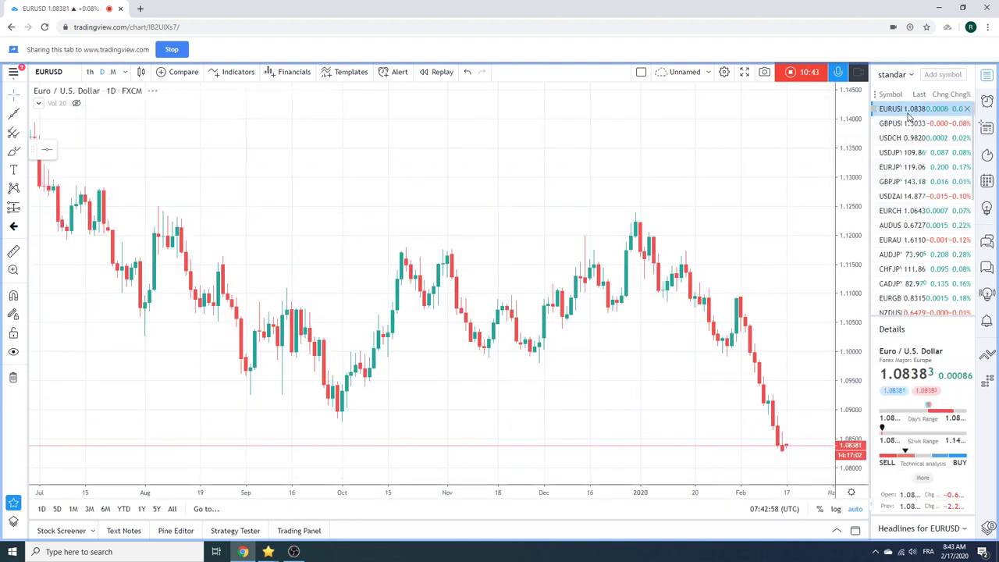